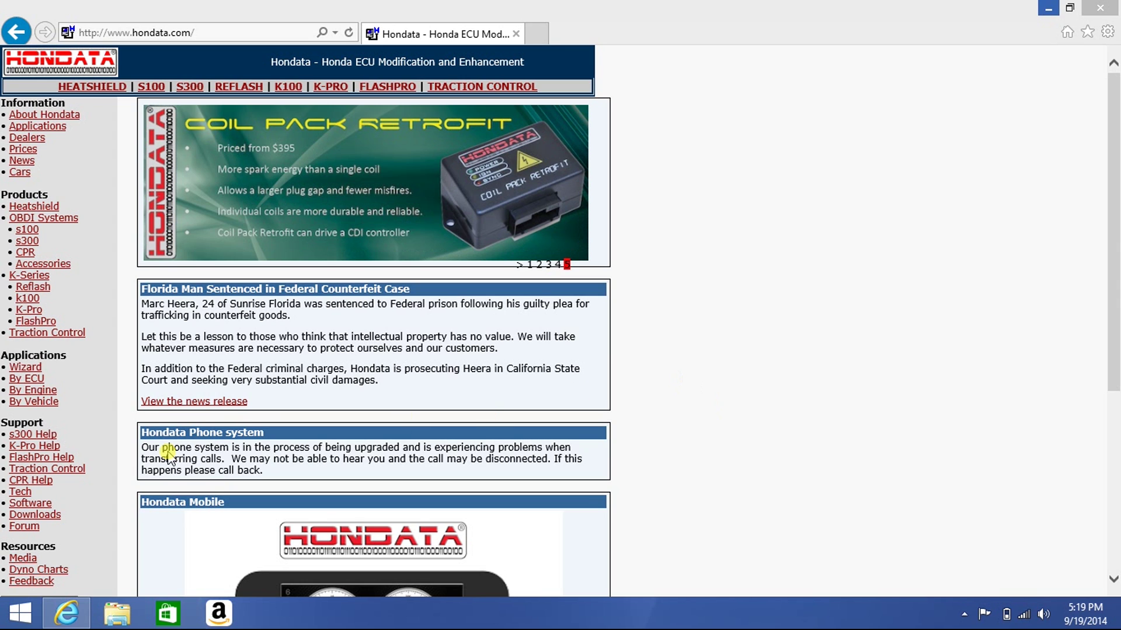
Go to the Downloads page from the Support menu on hondata.com
click(46, 515)
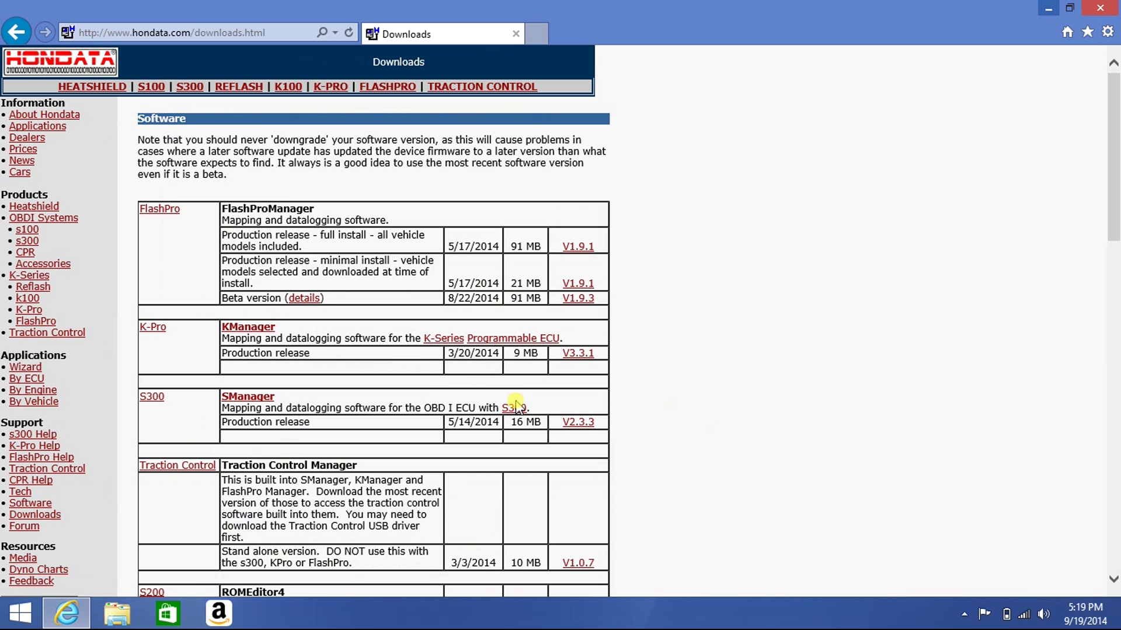
Download the SManager V2.3.3 installer (SManagerV2-3-3.exe) and run it once downloaded
click(578, 422)
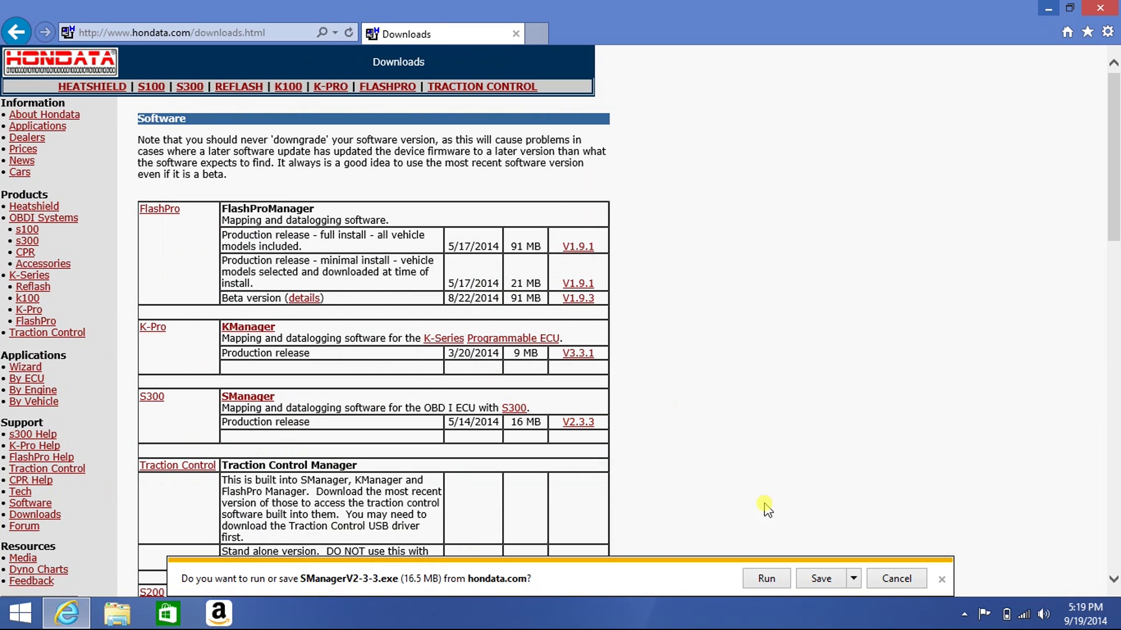
click(763, 578)
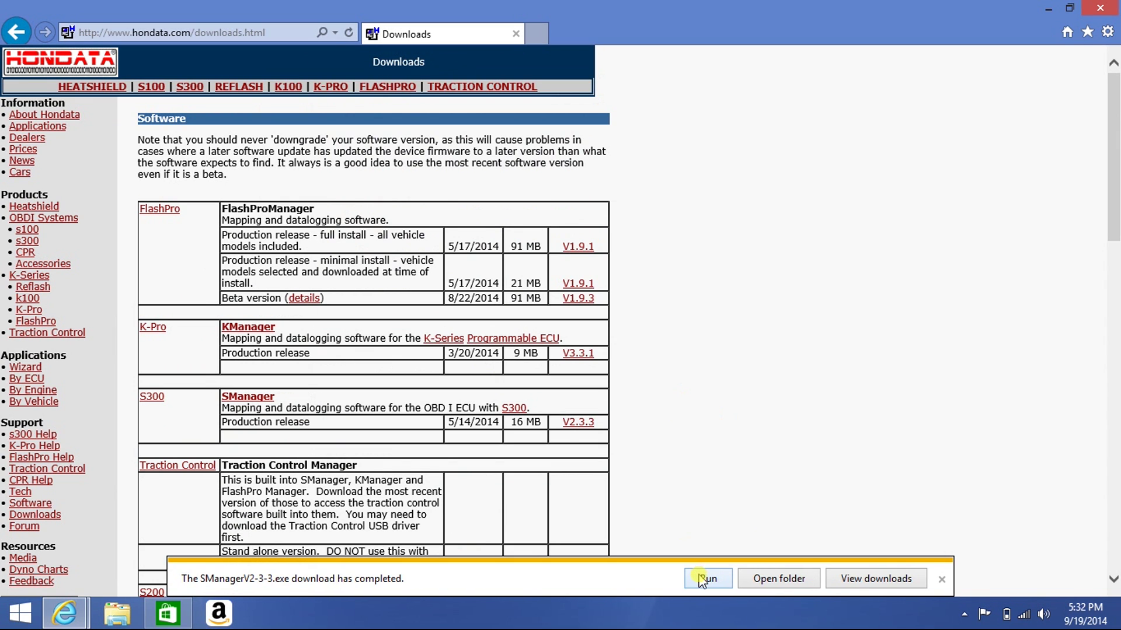
click(704, 579)
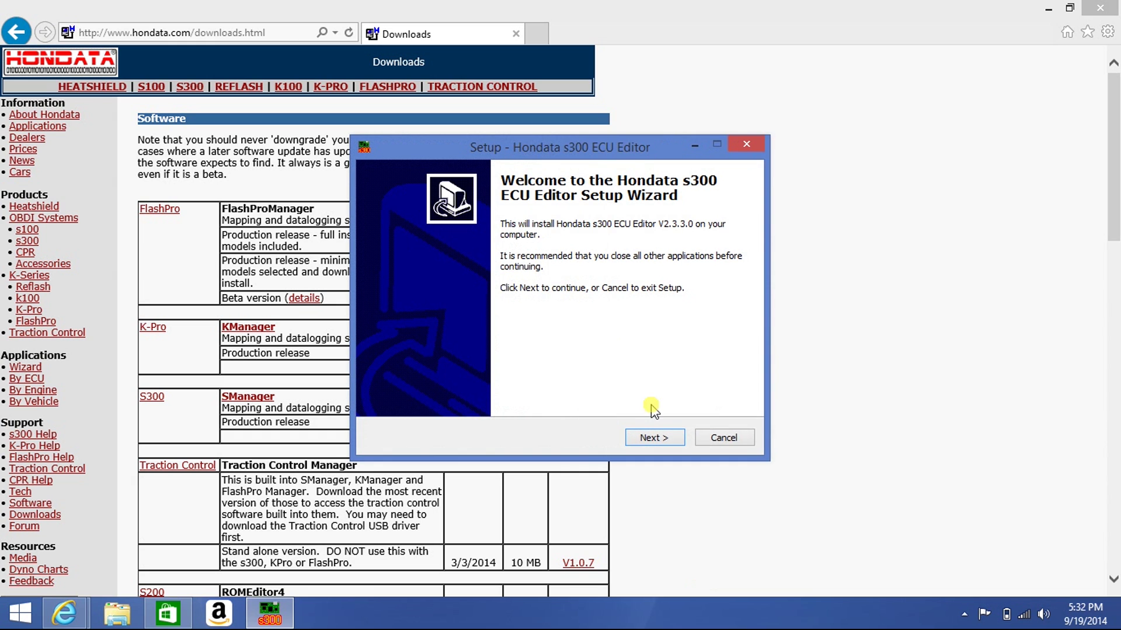
Move past the welcome and update-check pages, then accept the license agreement
click(658, 441)
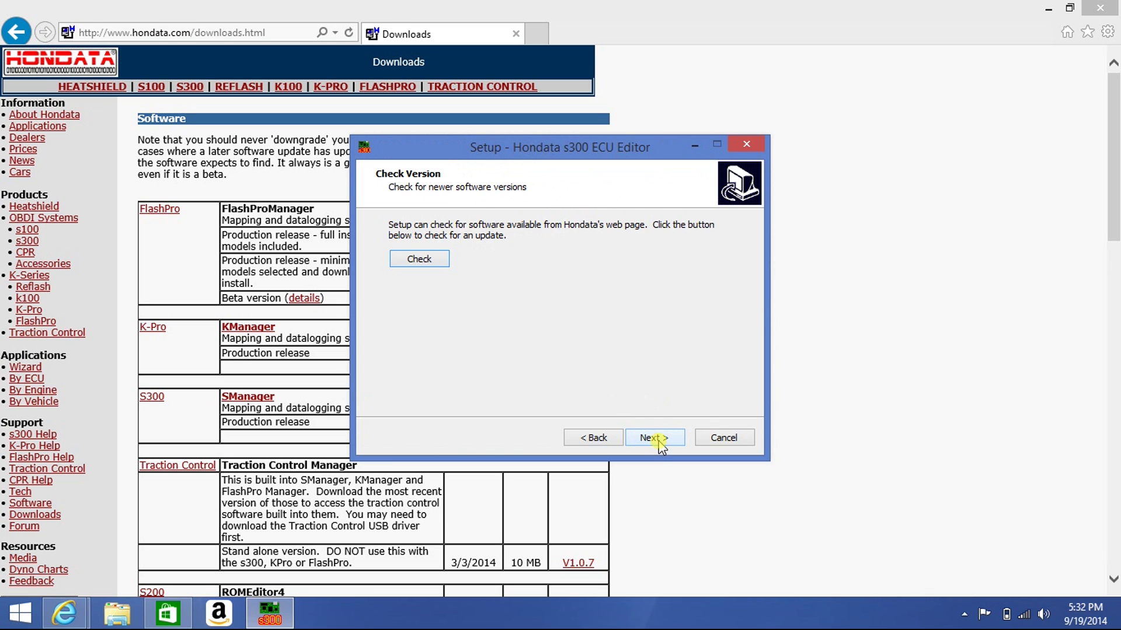
click(658, 441)
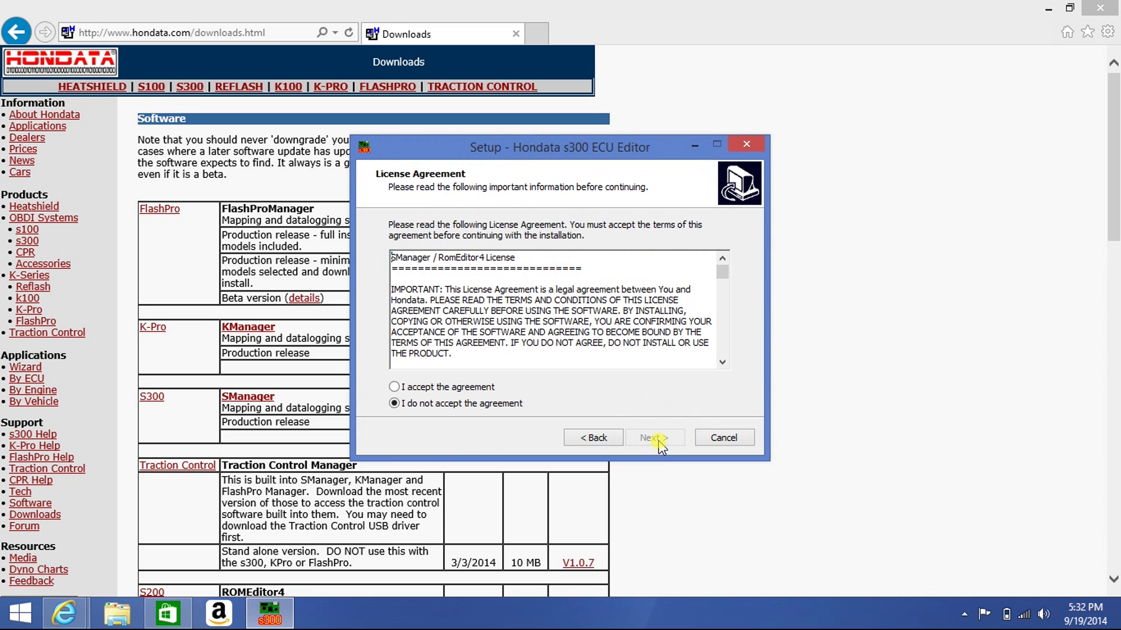
drag(722, 274, 734, 357)
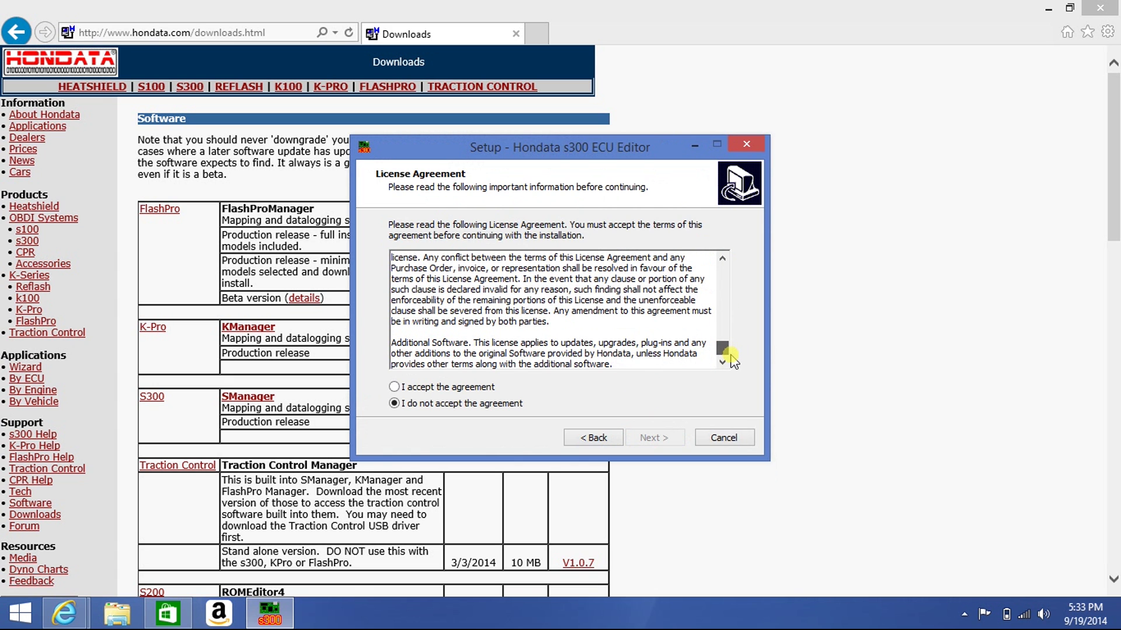
click(397, 388)
click(658, 445)
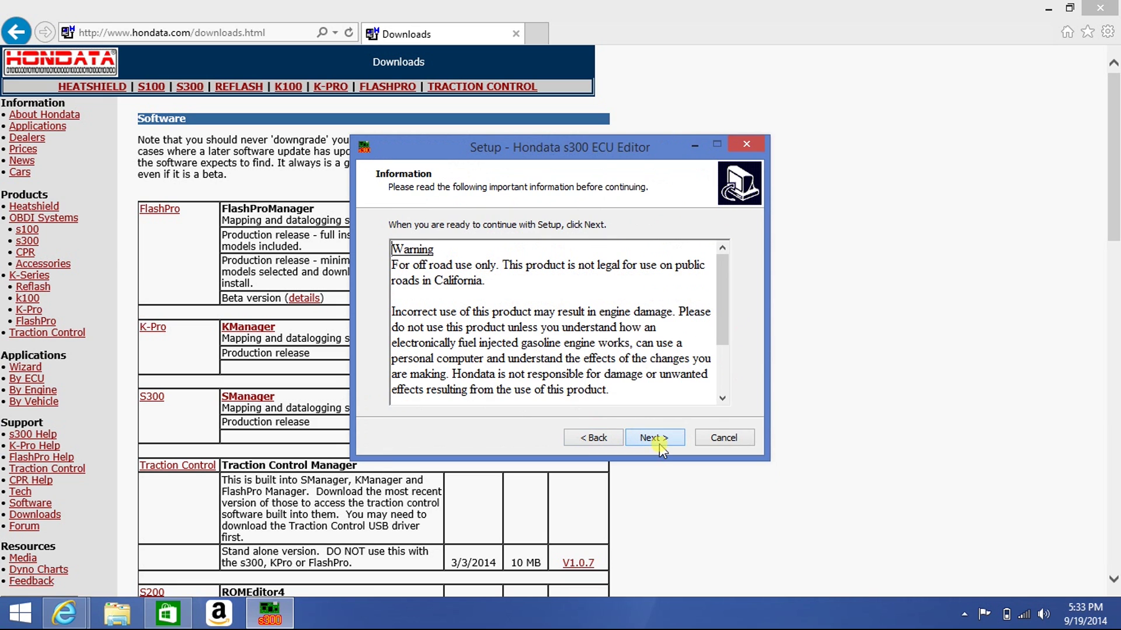
Install with the default folder, Hondata start menu folder, and desktop and Quick Launch icons, then finish
click(659, 447)
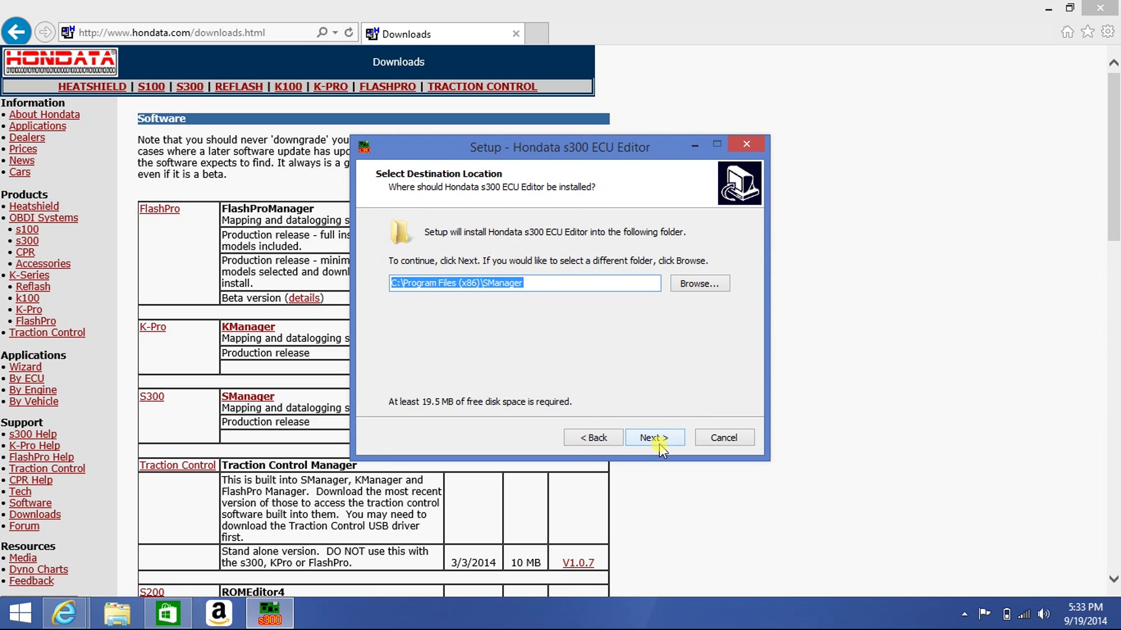
click(660, 445)
click(655, 439)
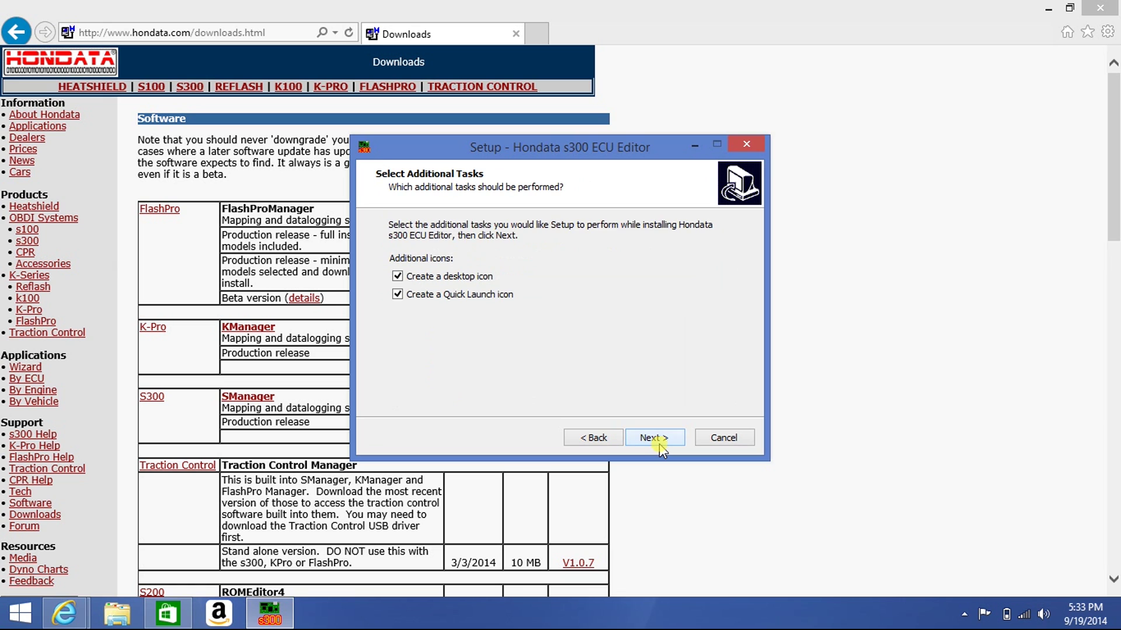
click(659, 444)
click(660, 443)
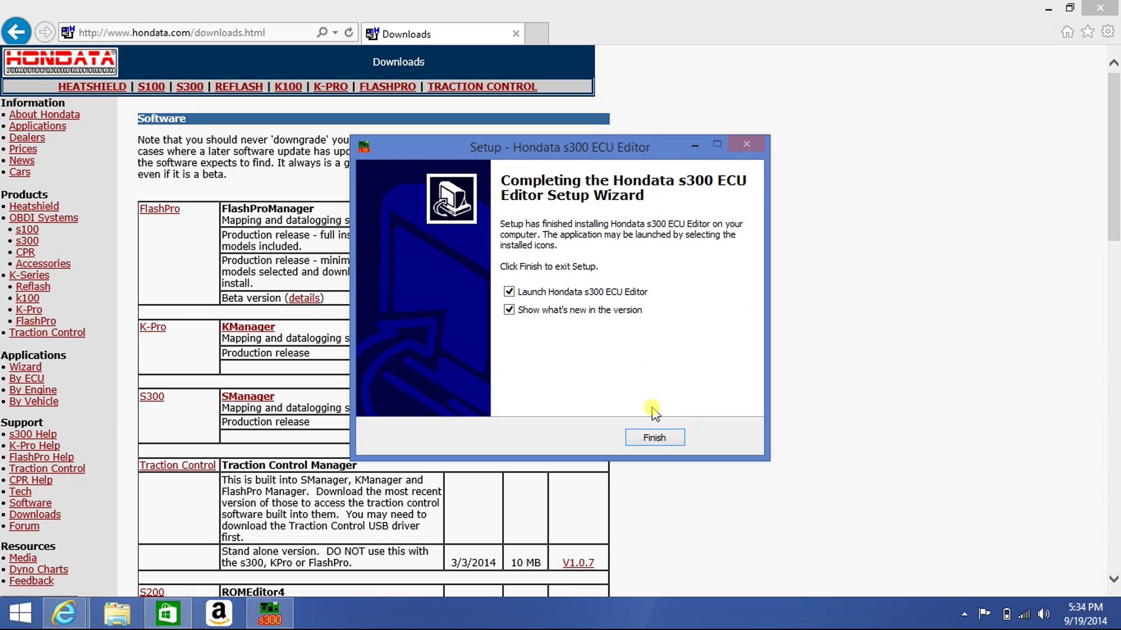
click(655, 439)
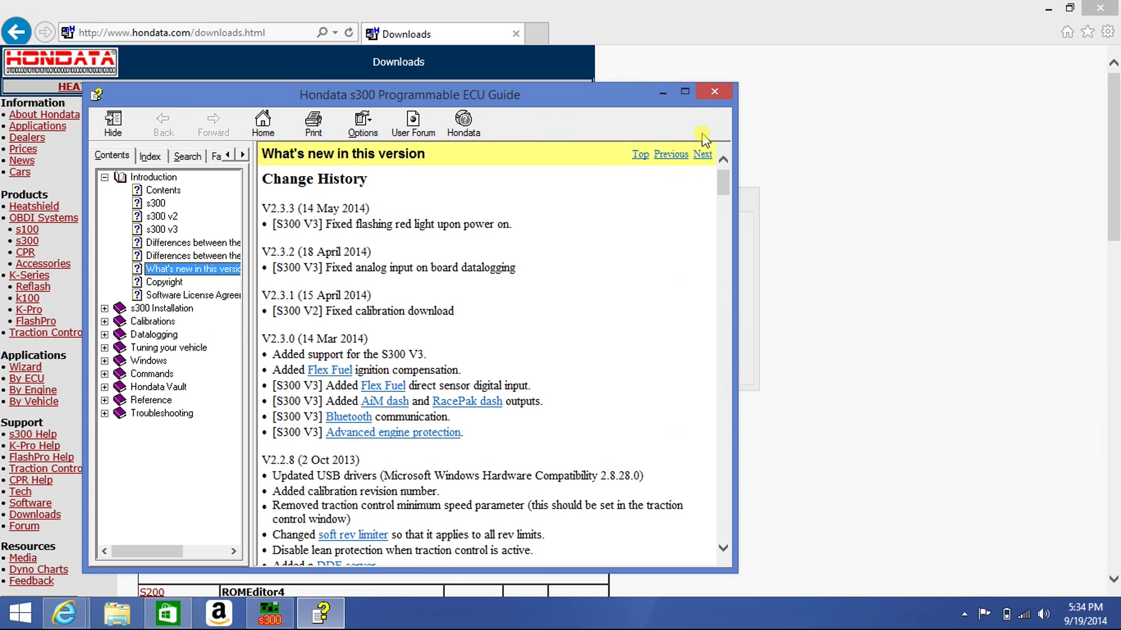
Close the change history help window and accept the SManager license agreement
click(720, 91)
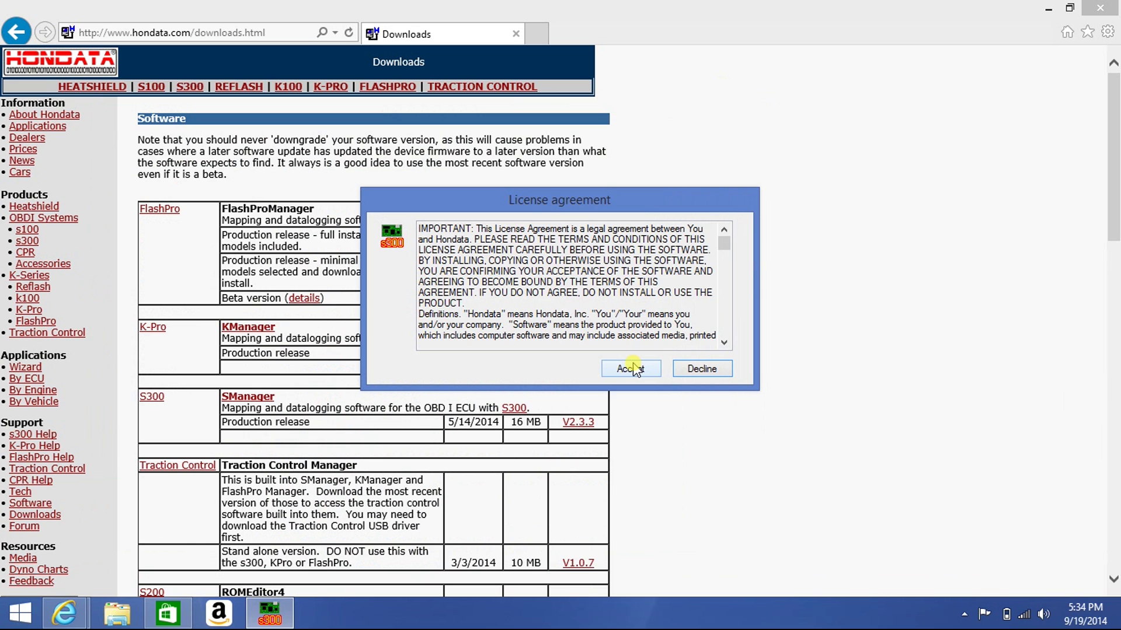
click(631, 368)
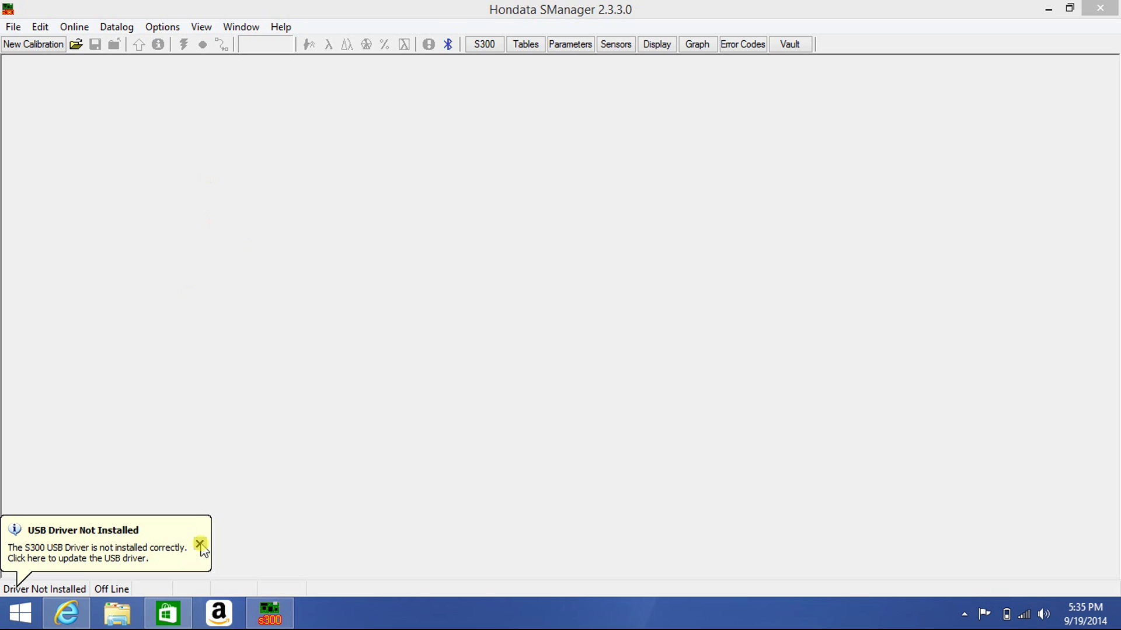
Dismiss the USB Driver Not Installed notice and get the driver installed so SManager shows On Line
click(201, 545)
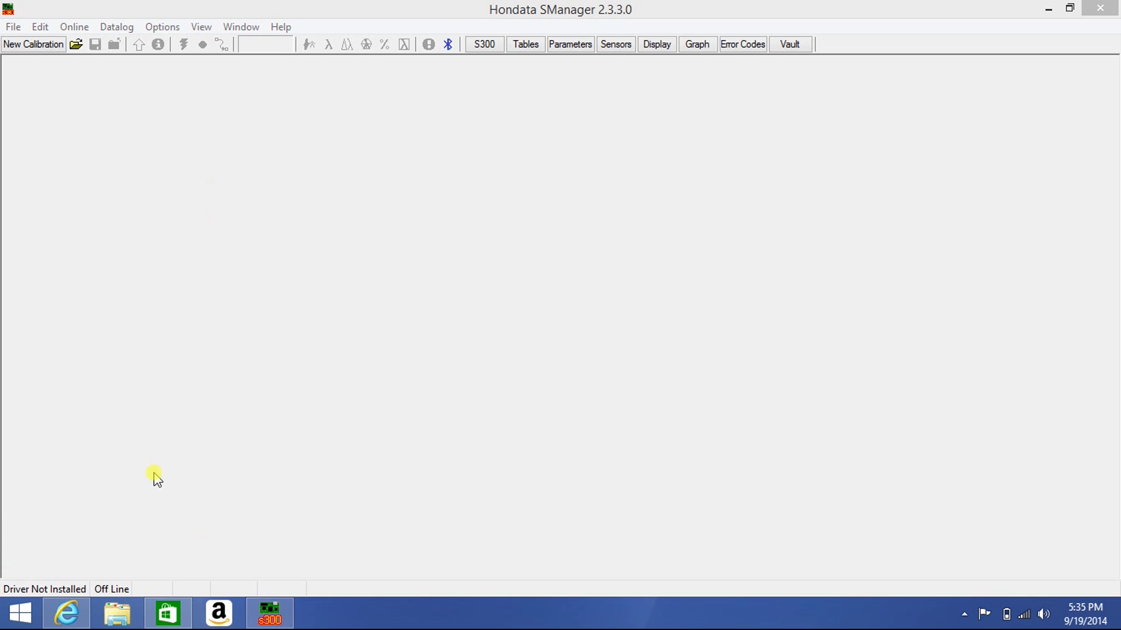
click(73, 211)
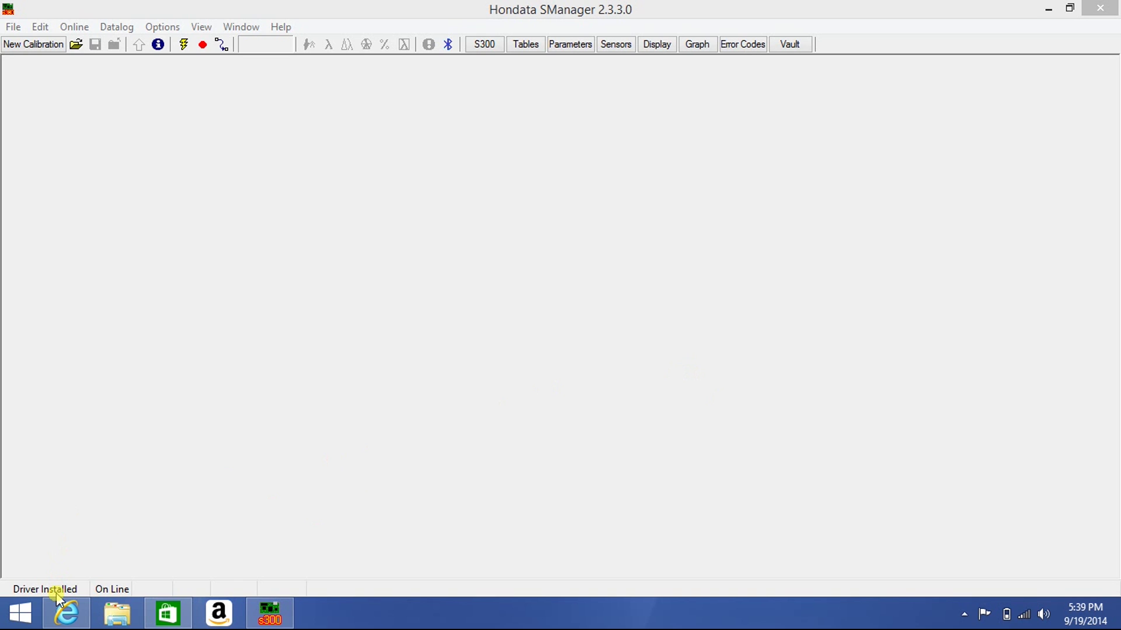
click(305, 255)
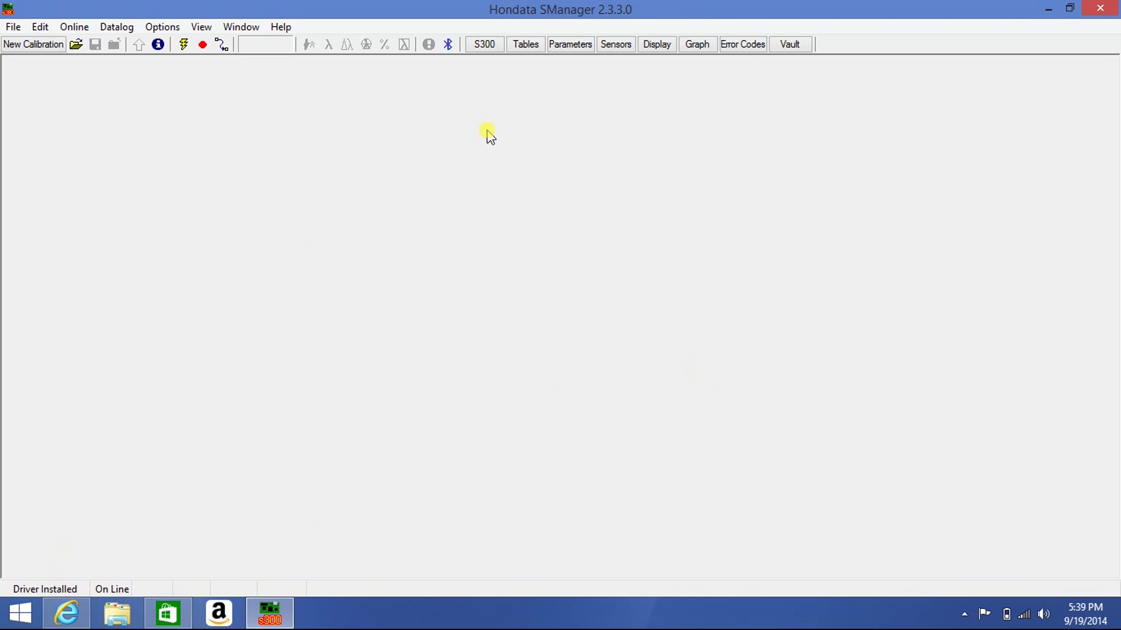
On the S300 Information window's Registered Owner tab, enter the owner's full name
click(484, 45)
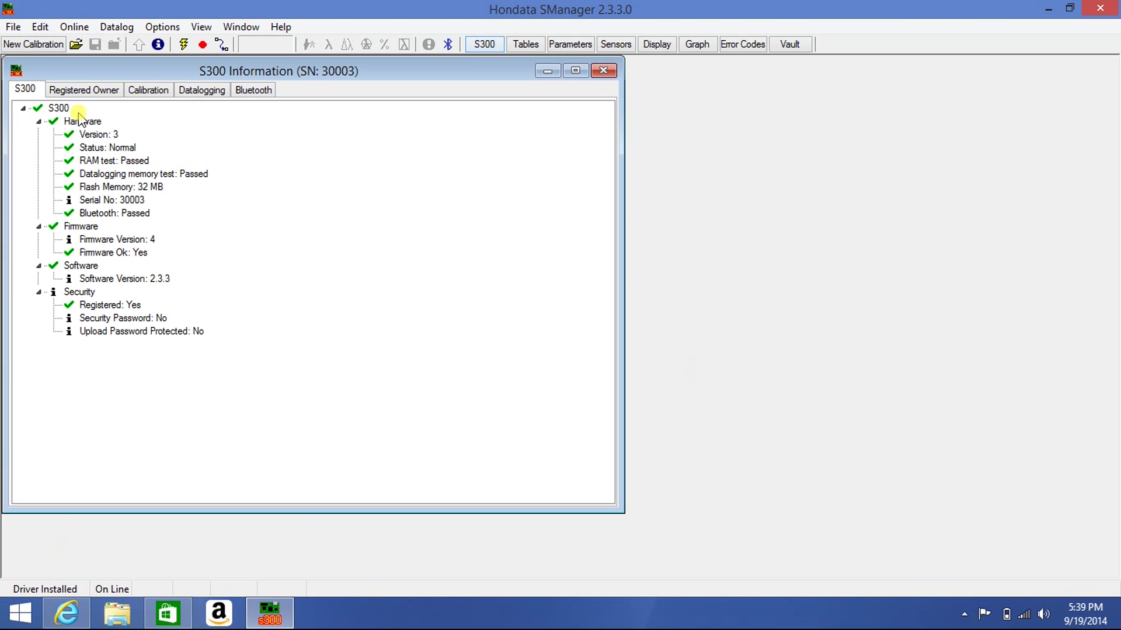
click(89, 94)
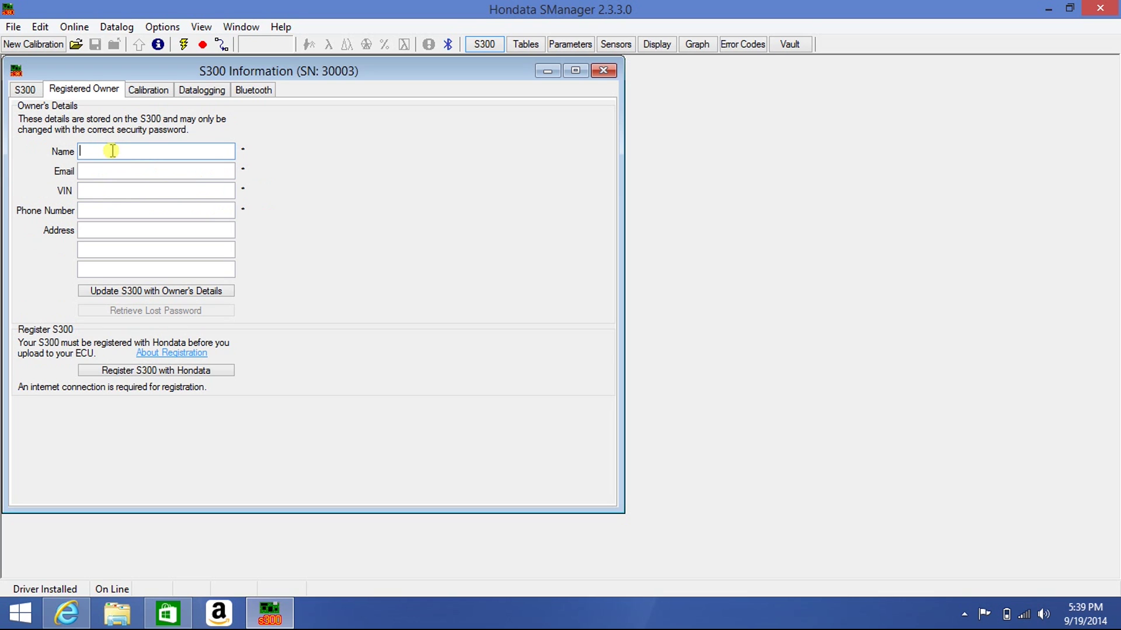
Fill in the owner's e-mail address, the vehicle VIN and the owner's phone number
click(100, 170)
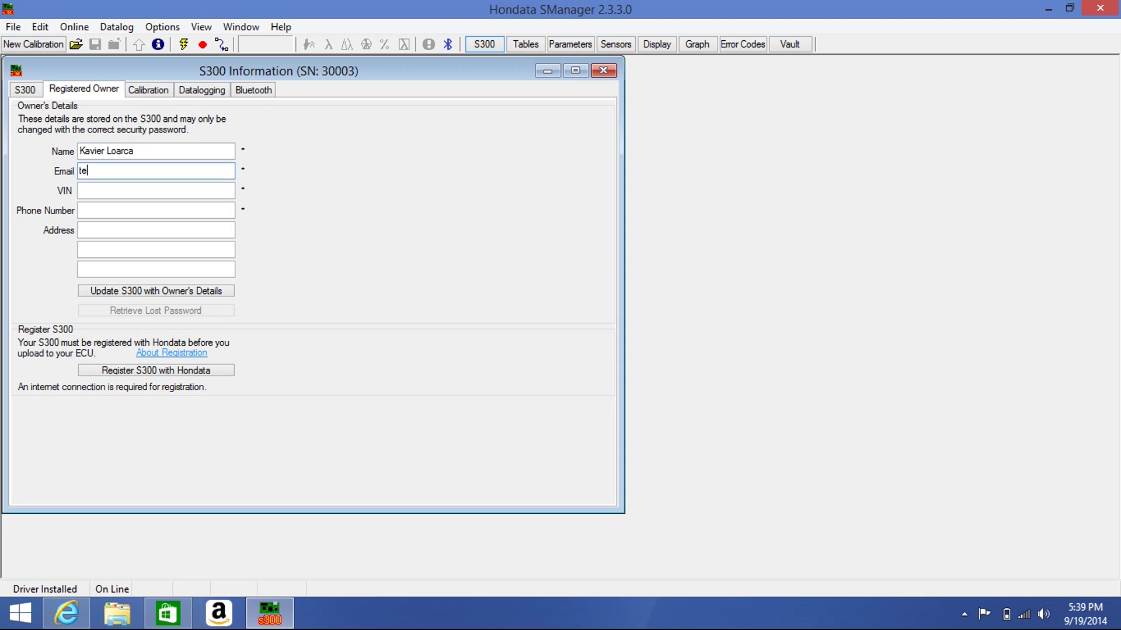
click(94, 186)
text(25)
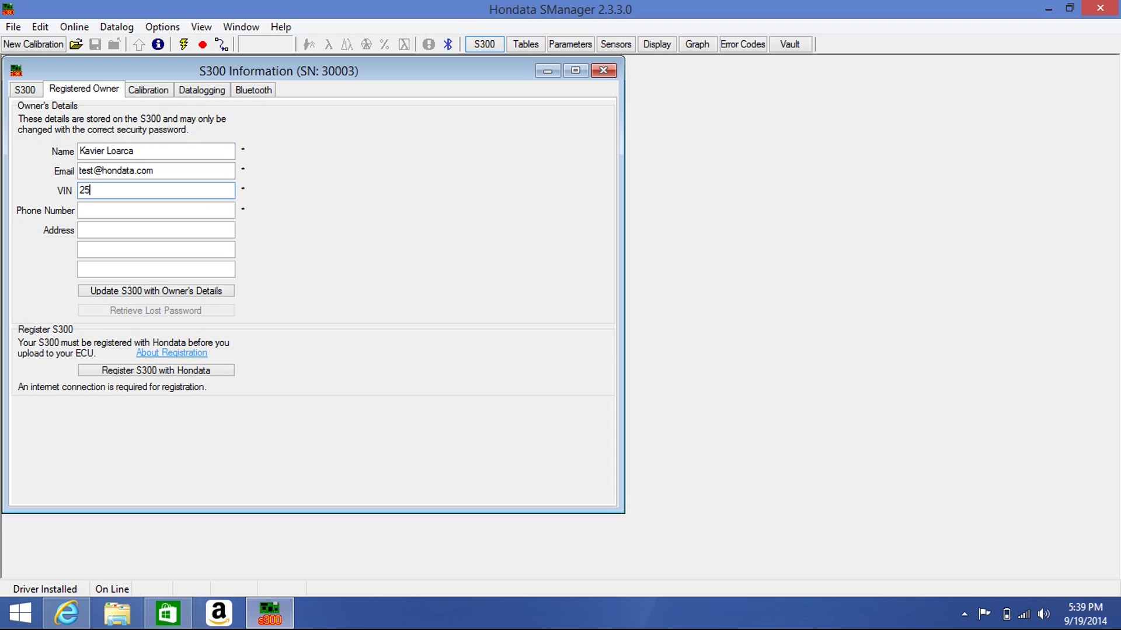
click(85, 208)
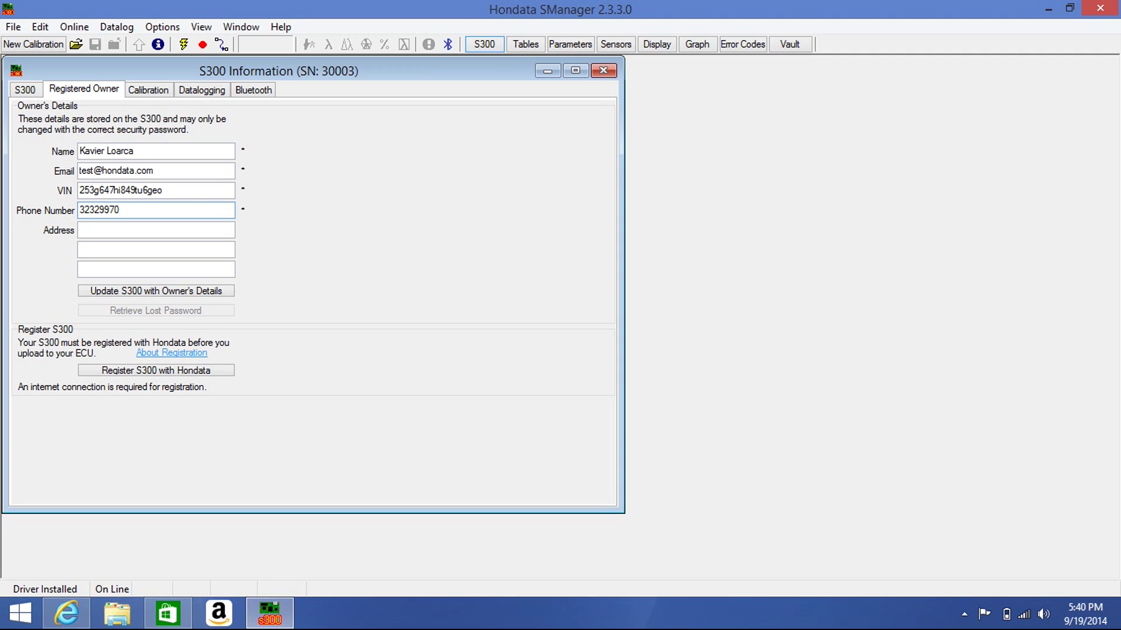
Enter the owner's street address and update the S300 with the owner's details
click(86, 227)
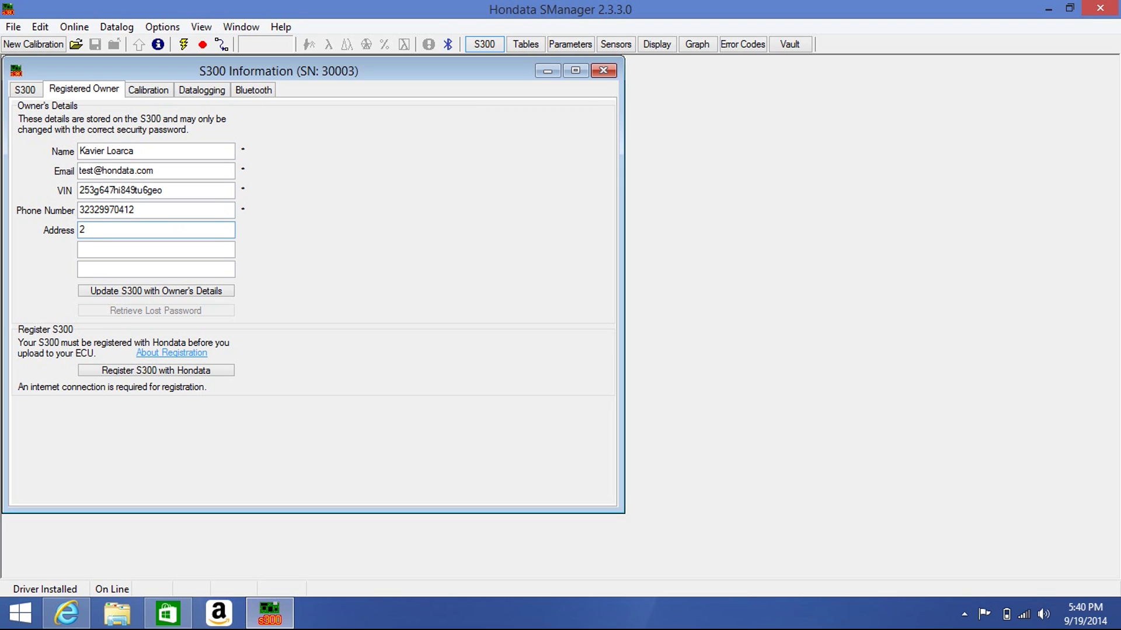
key(Tab)
key(Tab)
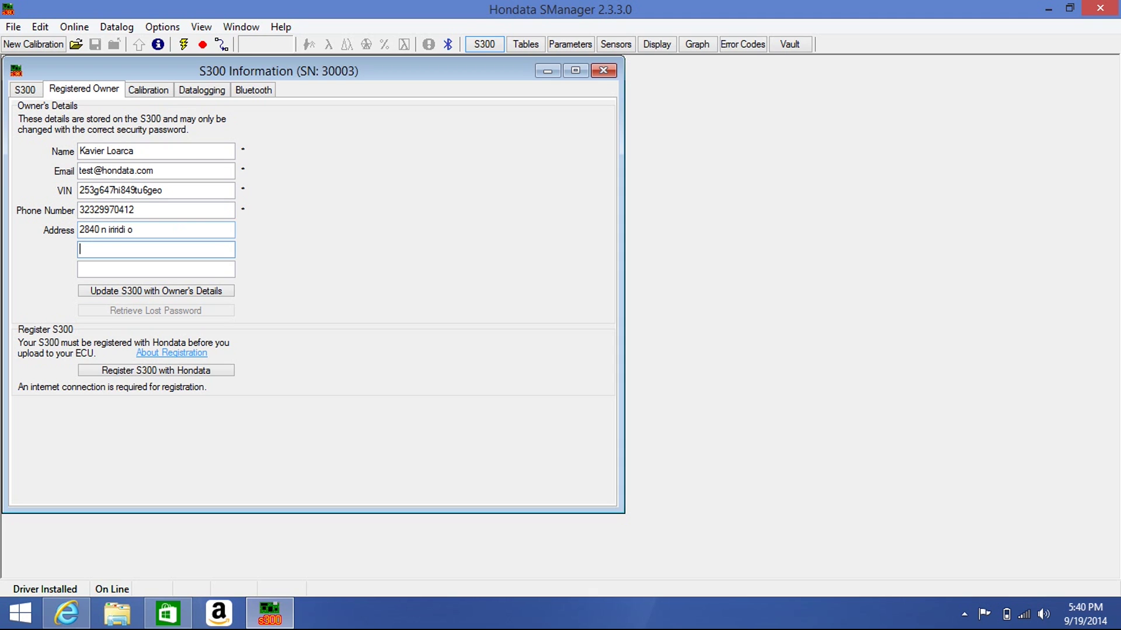
key(Tab)
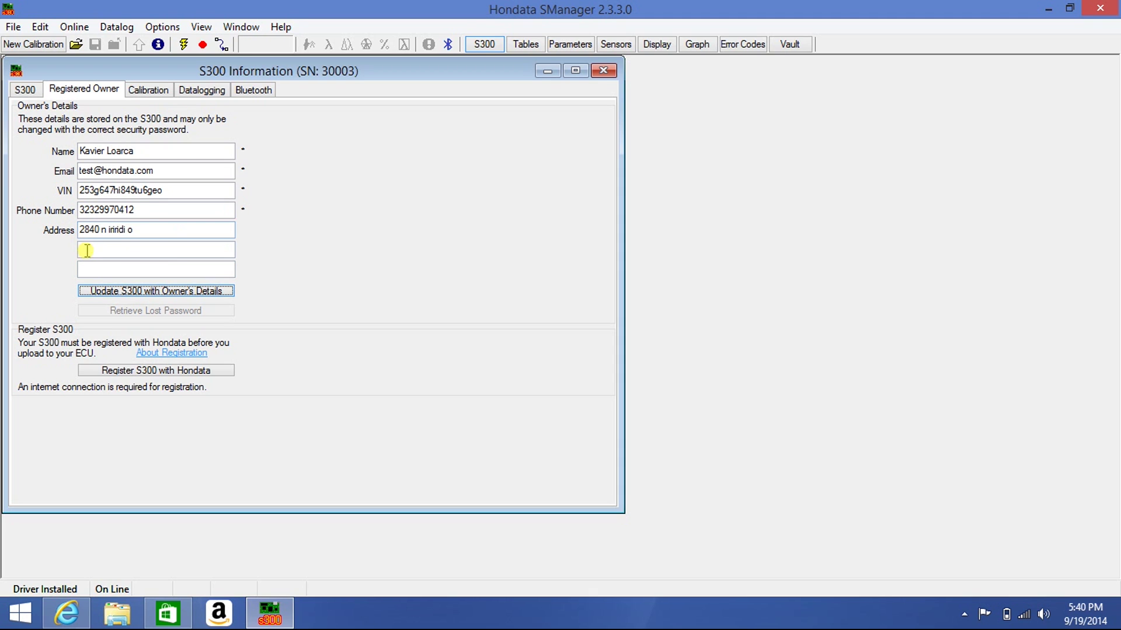
click(92, 295)
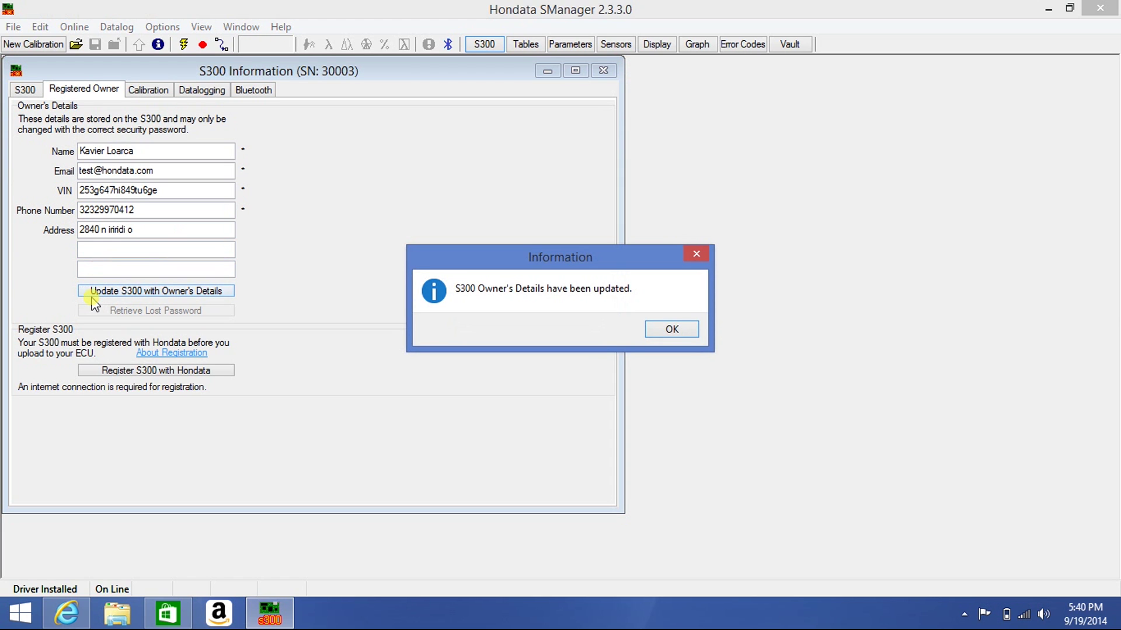
Acknowledge the details-updated message, register the S300 with Hondata, and dismiss the success message
click(672, 330)
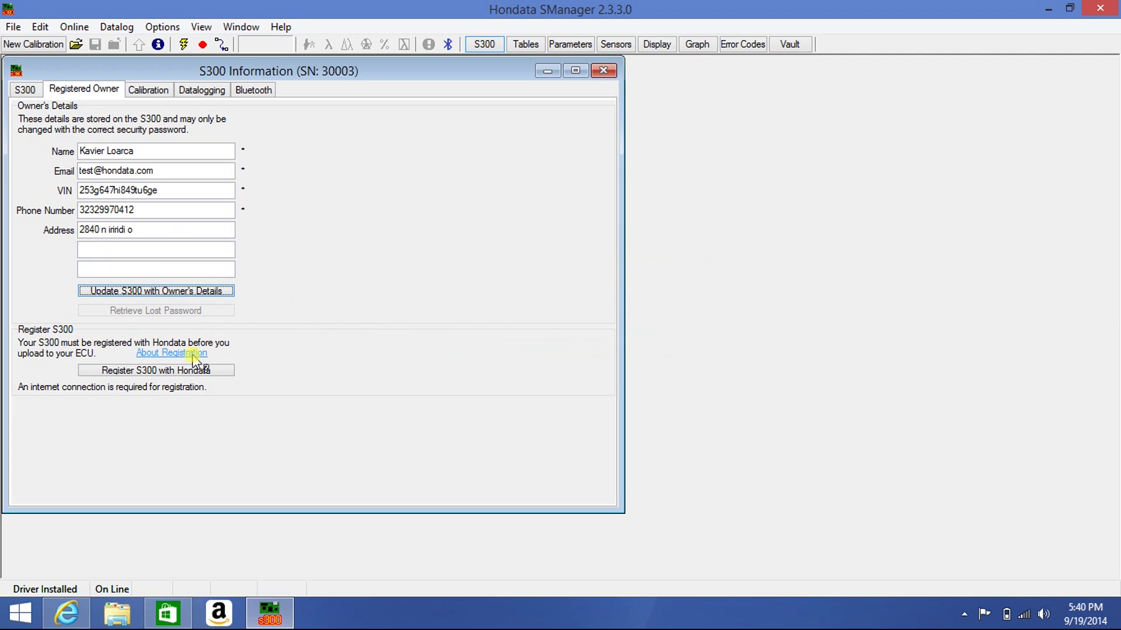
click(158, 371)
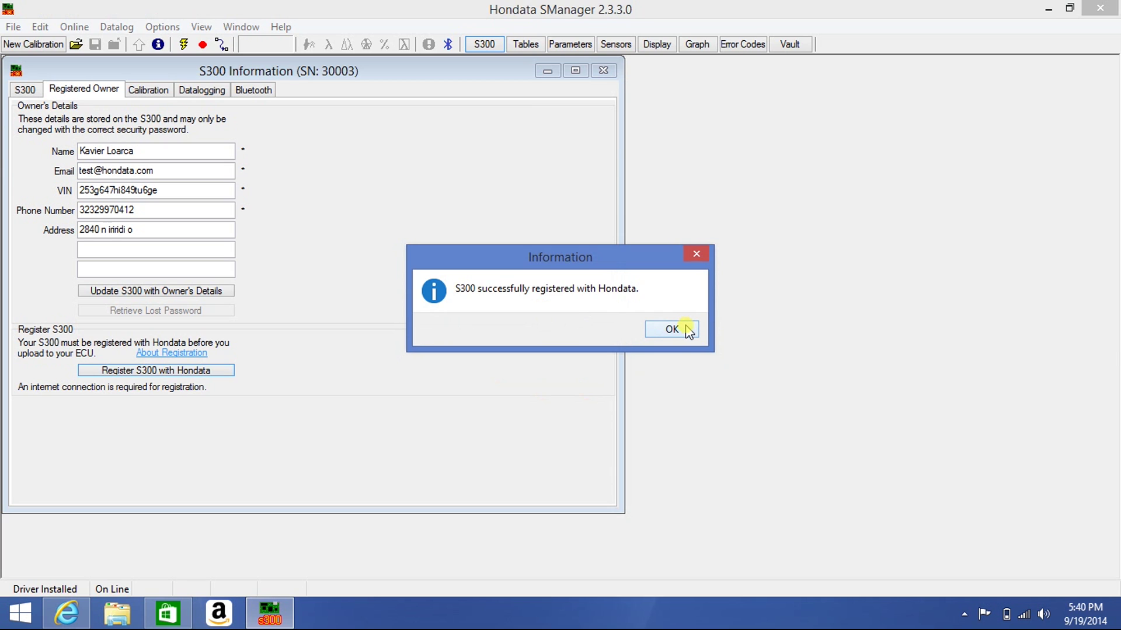
click(688, 330)
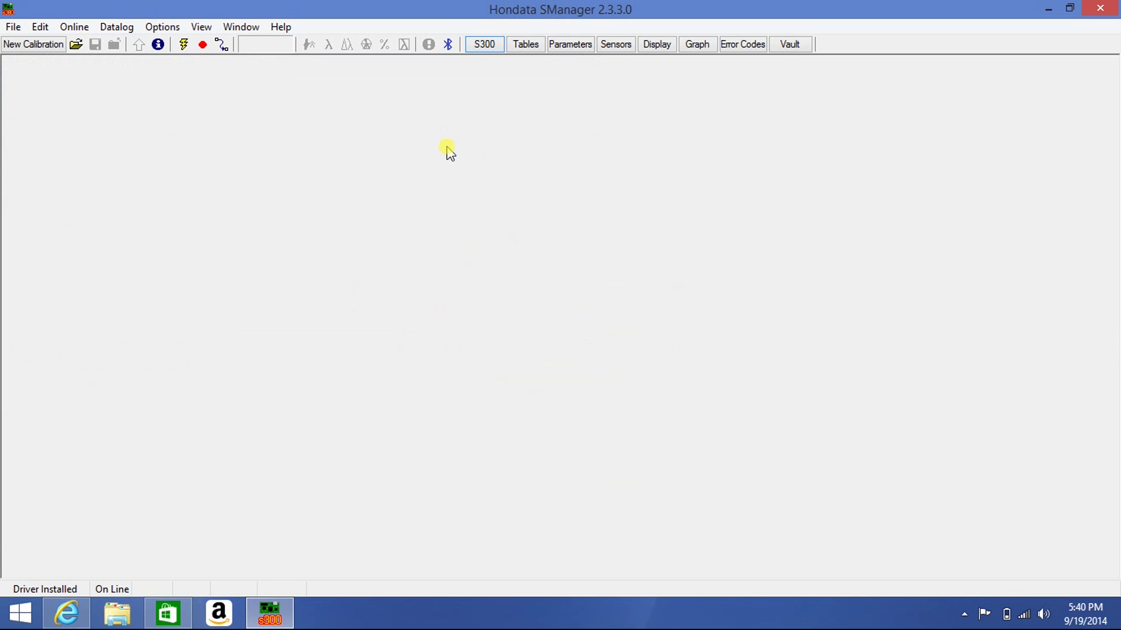
Create a new calibration from the stockp28.skl base (Stock US P28, D16 Civic Si/EX)
click(28, 53)
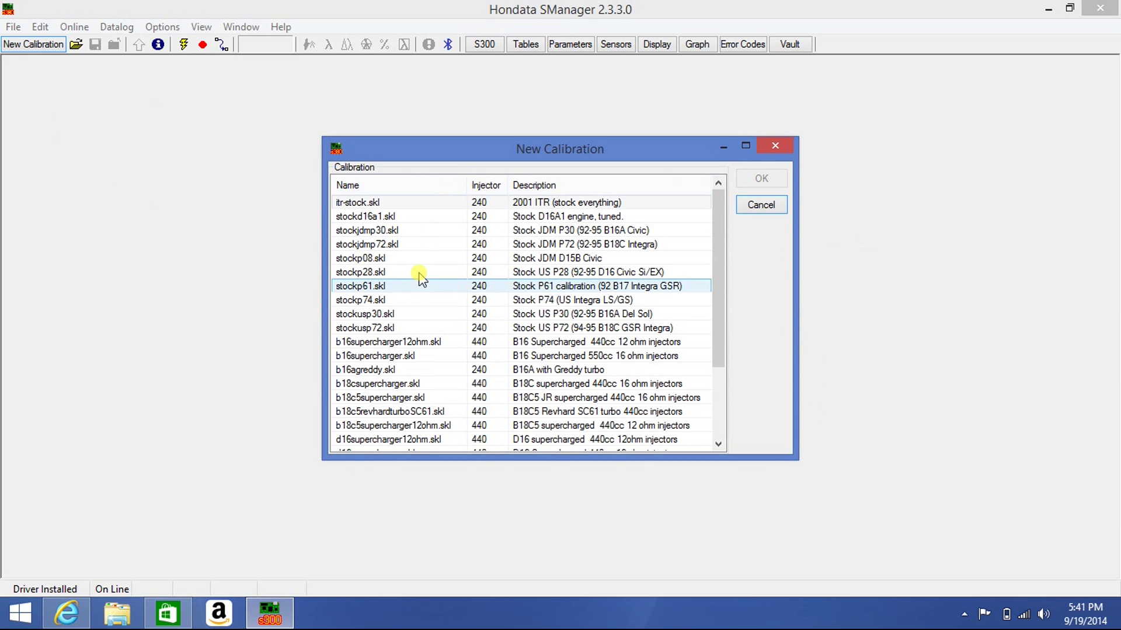
click(418, 272)
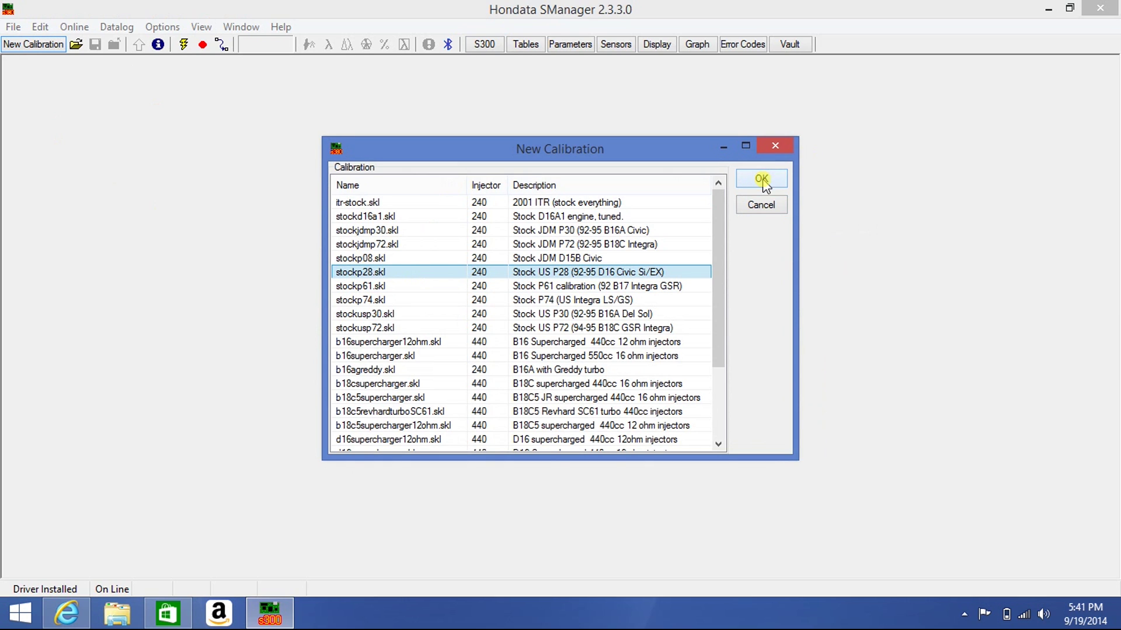
click(762, 179)
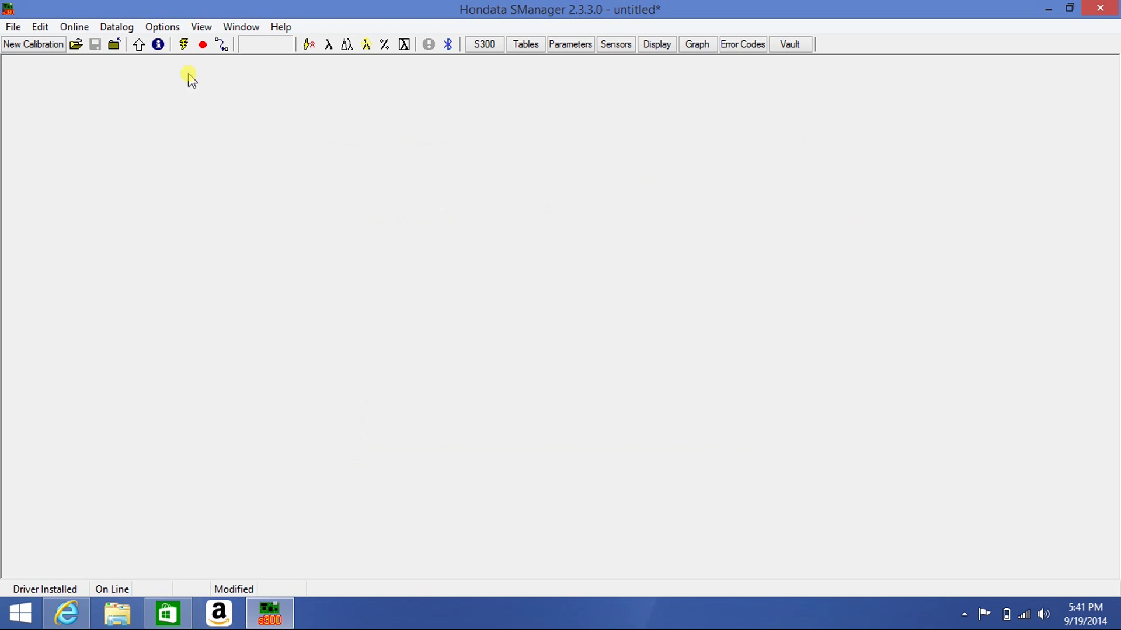
Upload the new calibration to the ECU, then open its Parameters
click(140, 55)
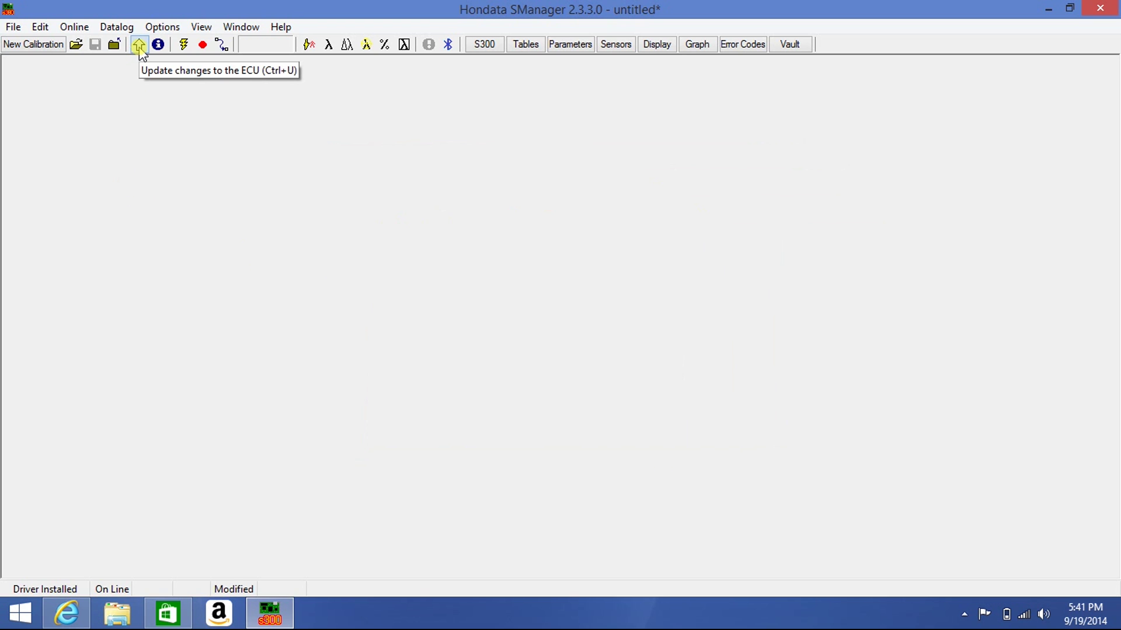
click(140, 52)
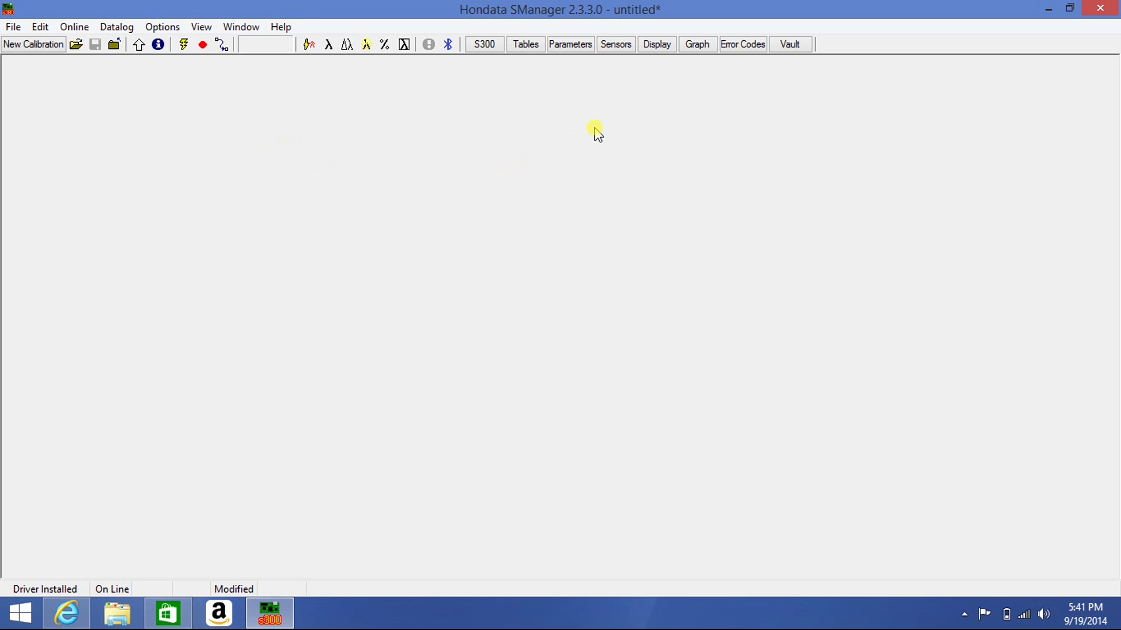
click(571, 49)
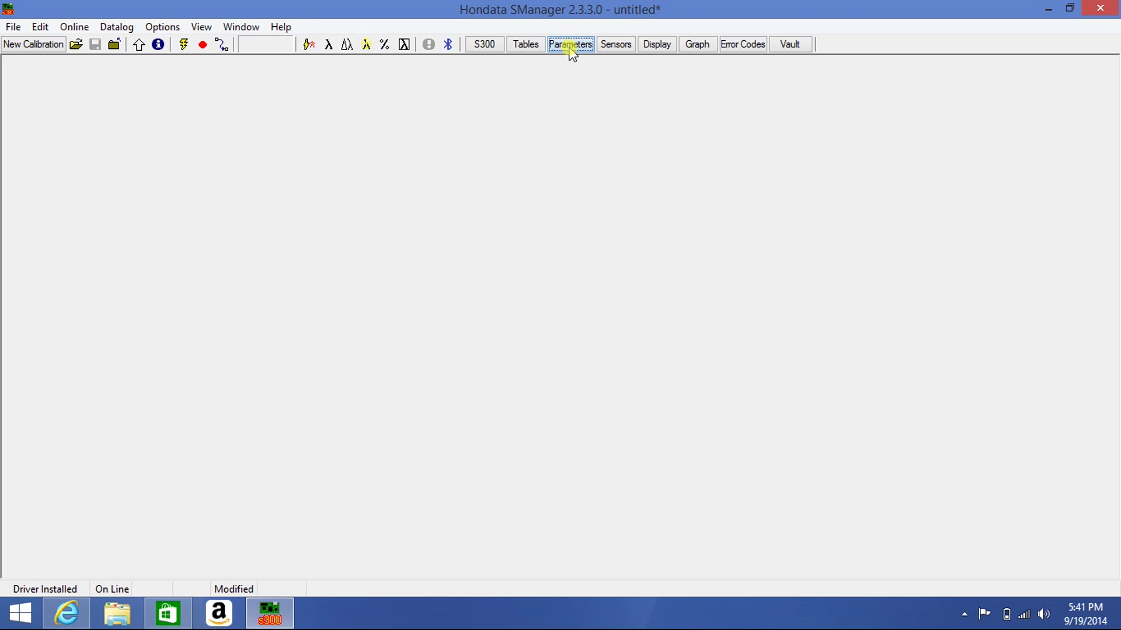